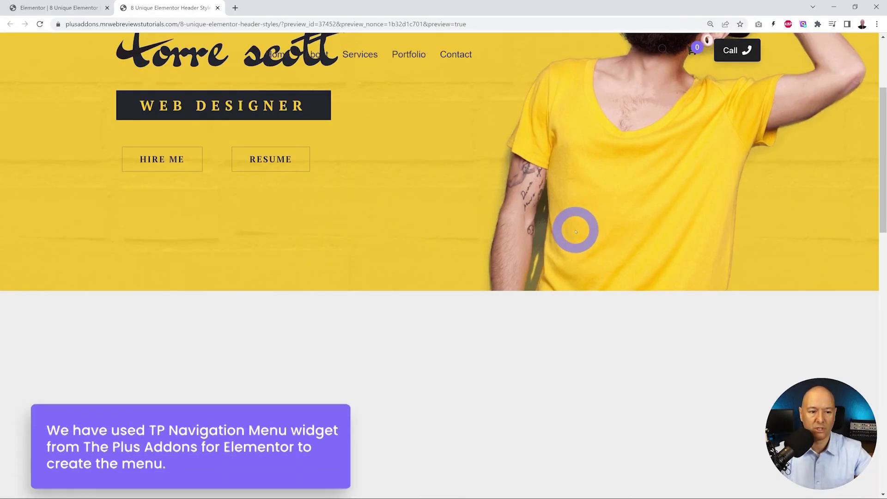
scroll(420, 217, up, 3)
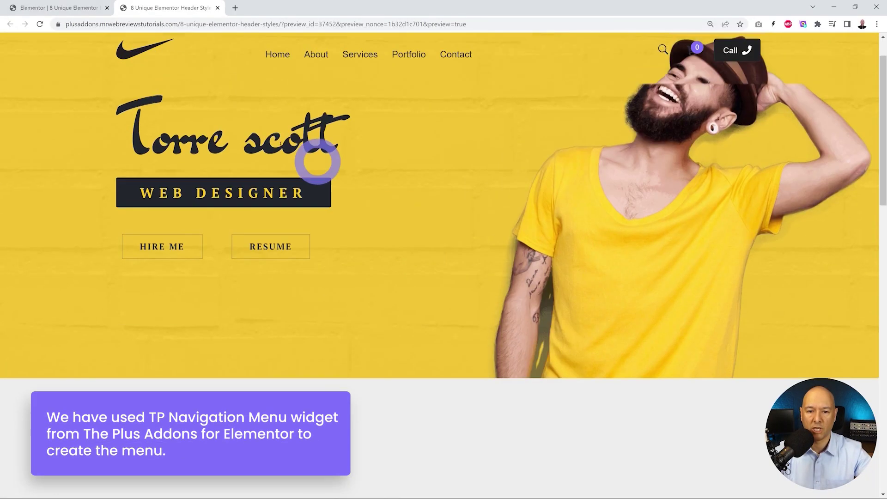
Return to the Elementor editor showing the Navigation Menu's Sticky Menu option enabled
click(58, 9)
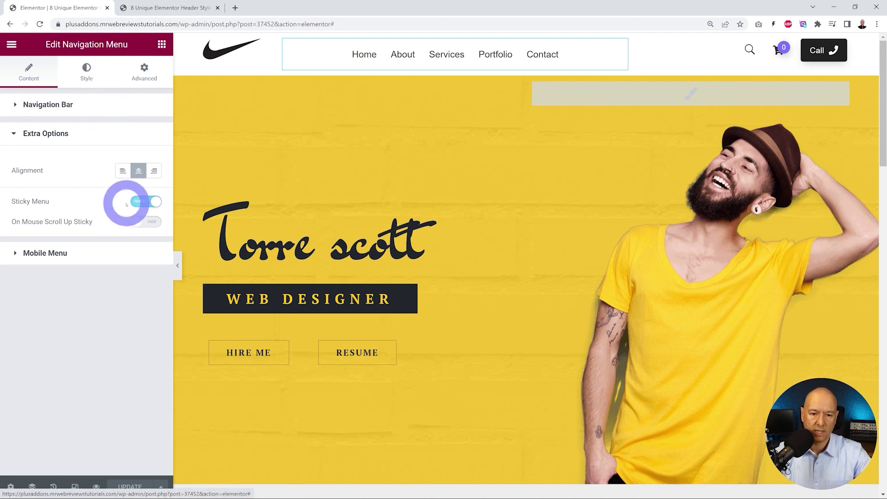
Give the Sticky Main Menu section a classic dark blue background in its sticky state
click(86, 72)
click(46, 104)
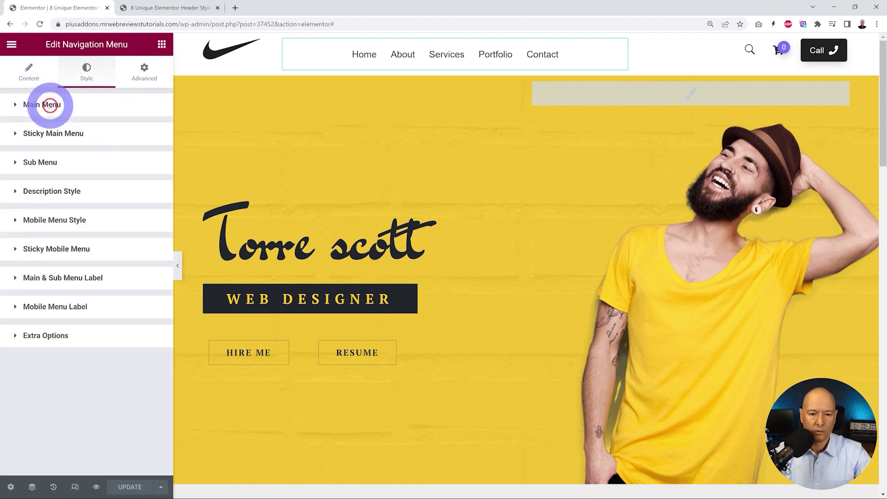
click(57, 134)
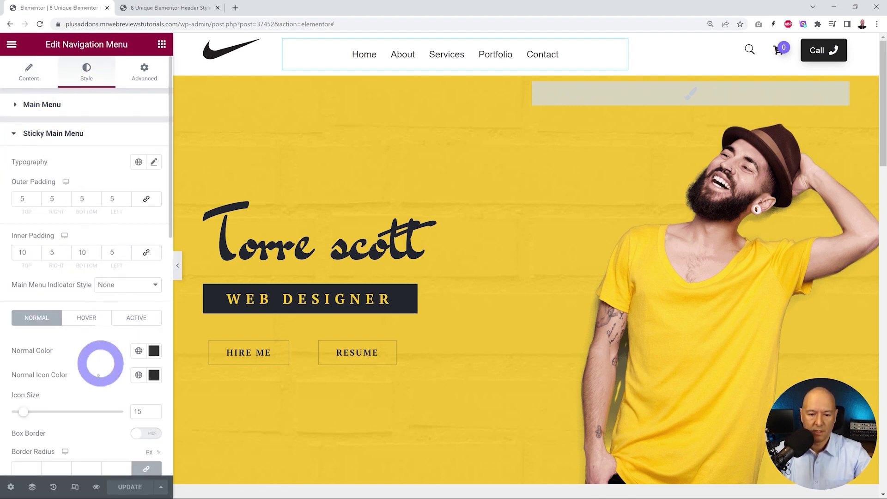
scroll(100, 371, down, 2)
scroll(98, 368, down, 2)
scroll(111, 350, down, 2)
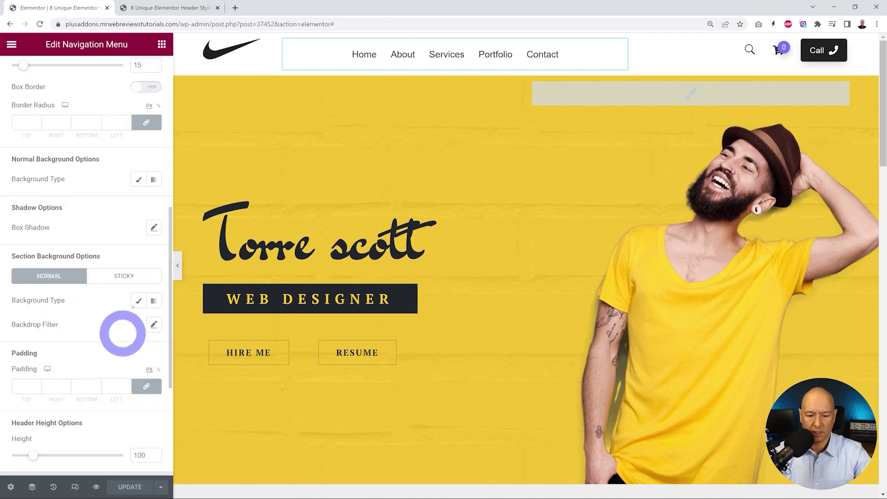
click(123, 277)
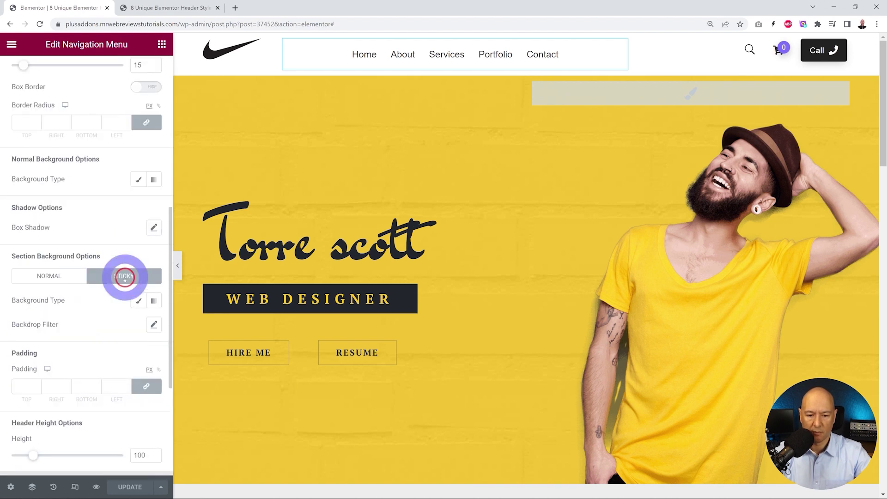
click(139, 301)
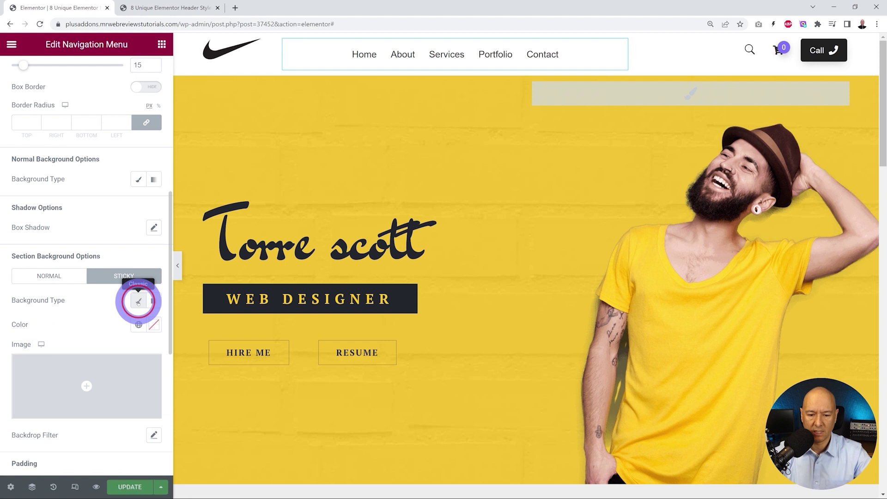
click(151, 324)
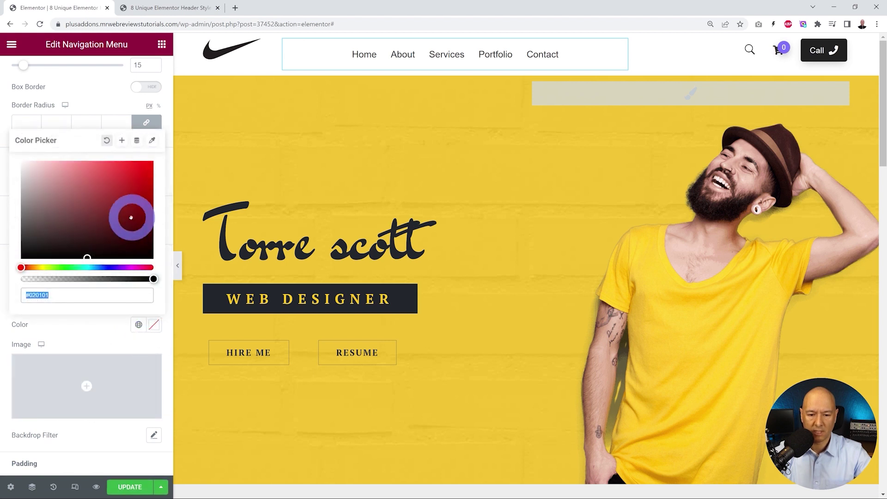
click(106, 267)
click(145, 201)
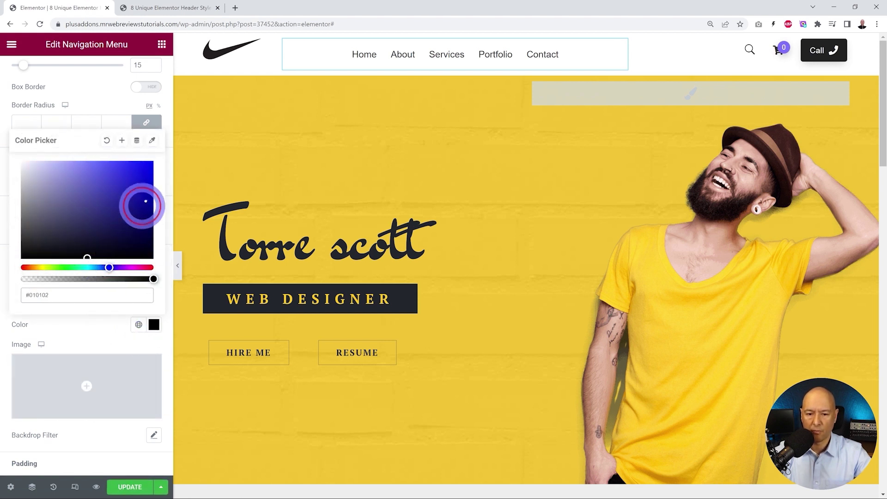
click(99, 331)
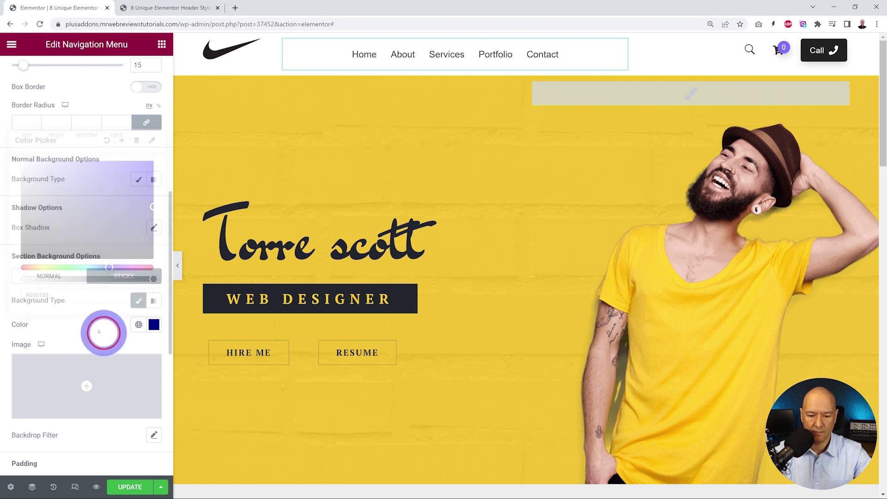
Set the normal menu background to classic light grey (#E3E3E3), save, and view the preview
click(51, 275)
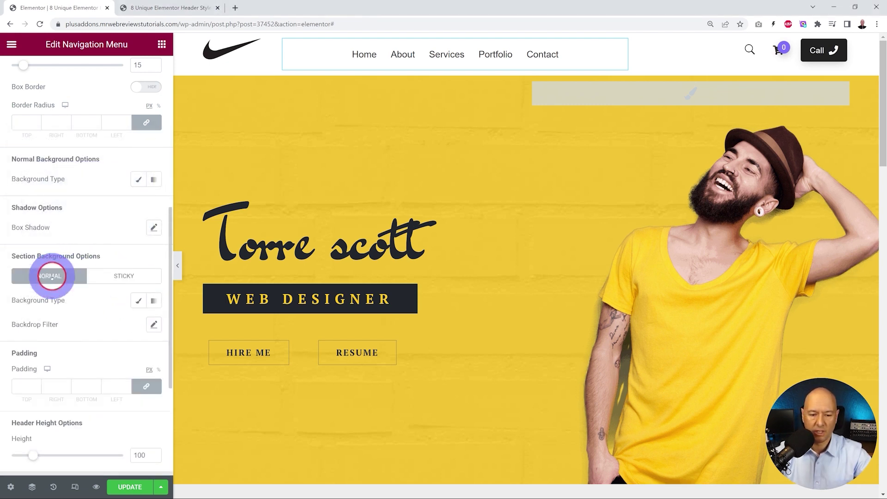
click(136, 301)
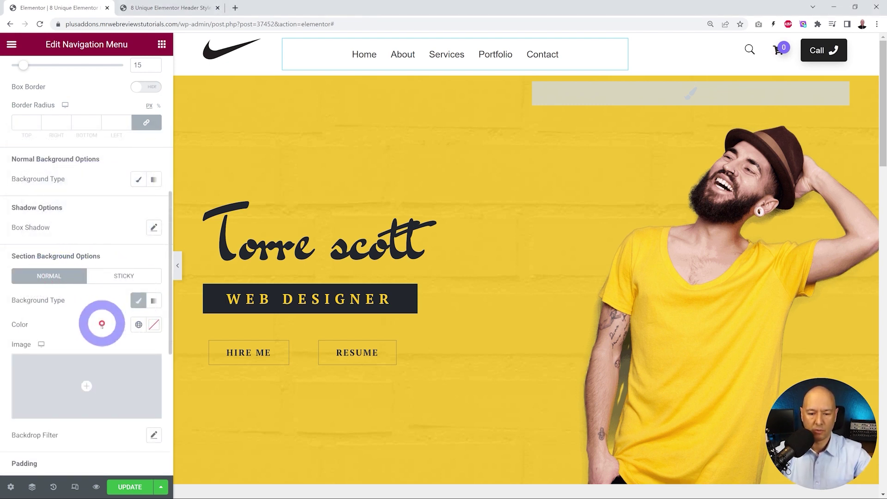
click(154, 324)
drag(23, 174, 16, 169)
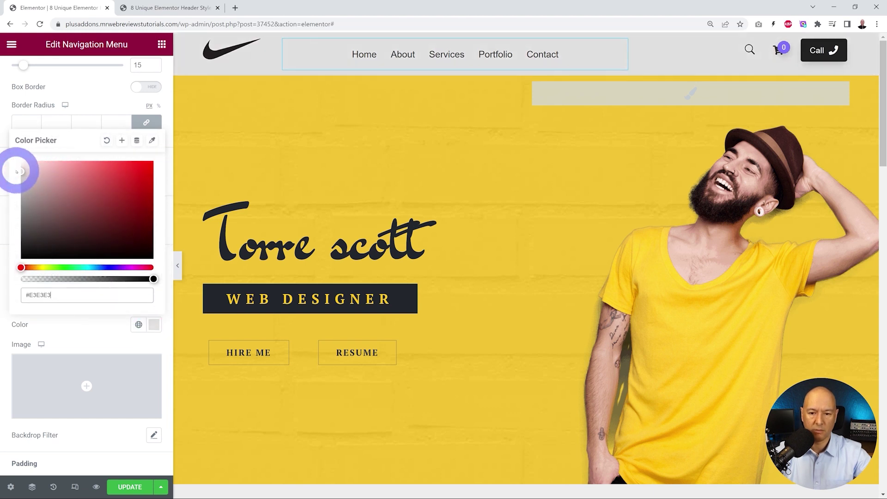
click(89, 332)
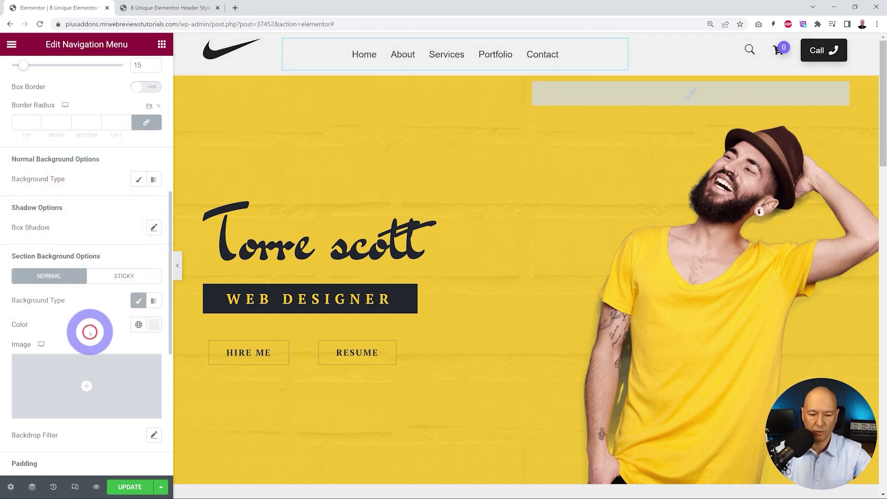
click(132, 486)
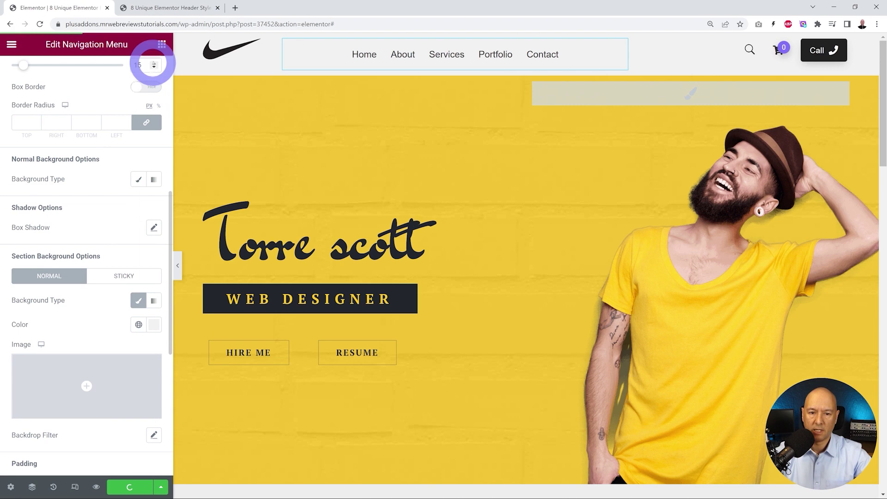
click(158, 9)
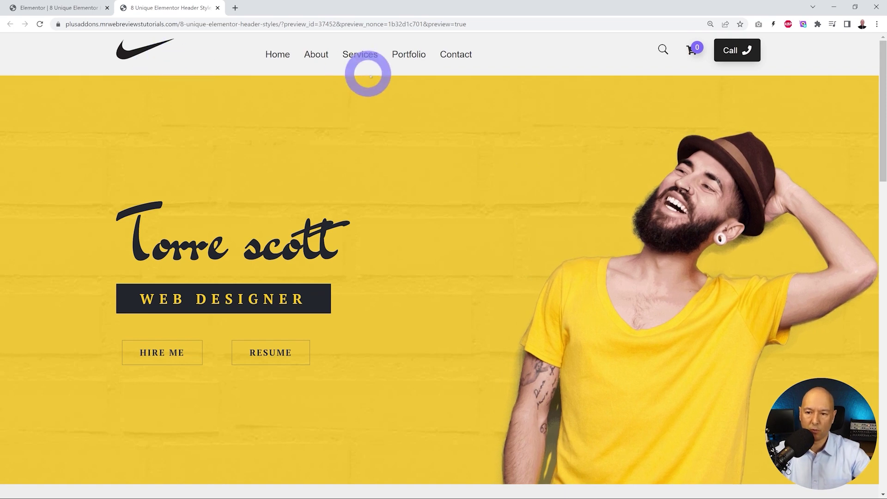
scroll(784, 240, down, 5)
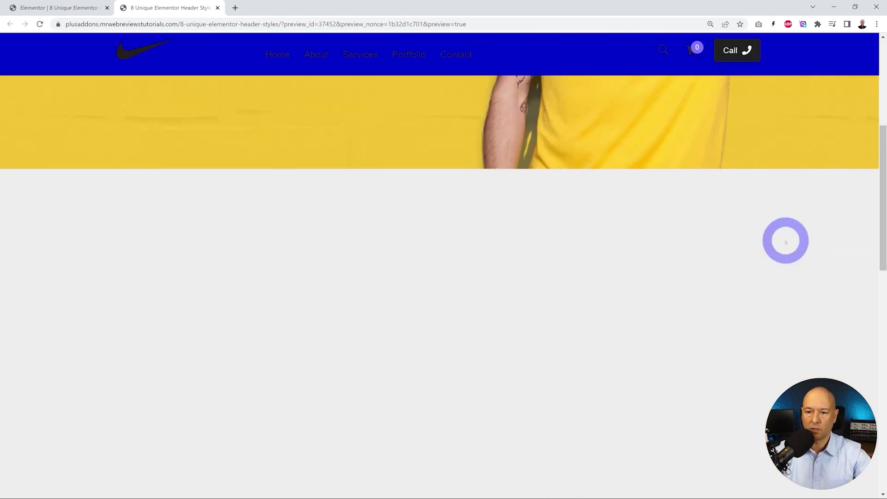
scroll(785, 240, down, 3)
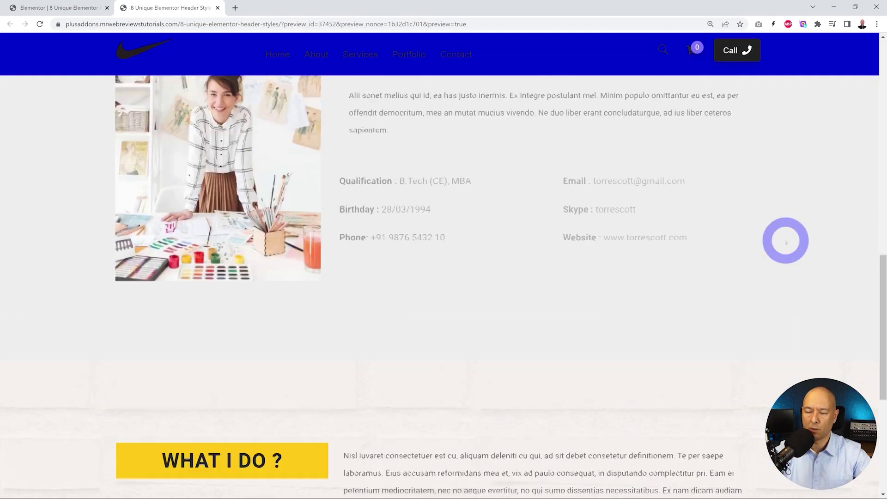
scroll(786, 241, up, 2)
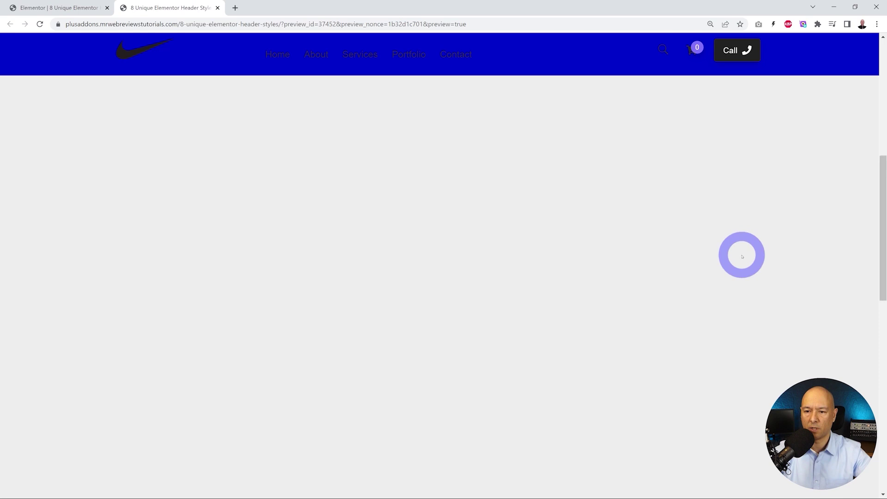
scroll(745, 254, up, 5)
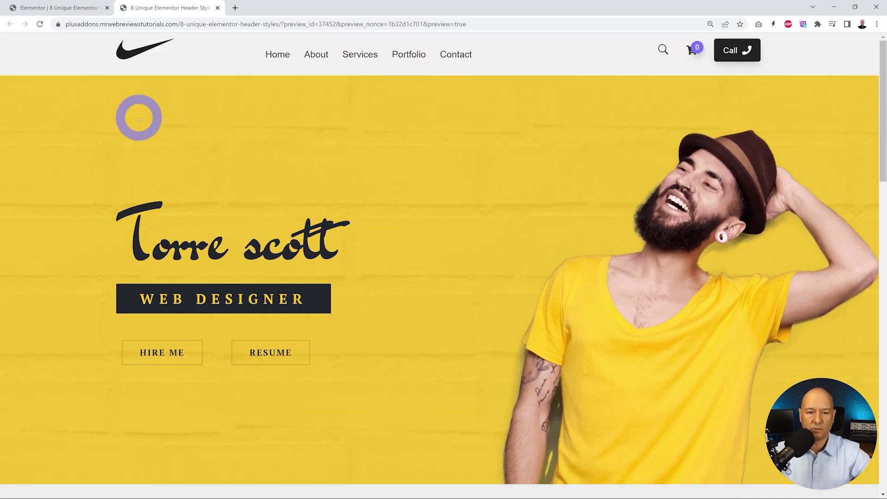
Return to the Elementor editor after confirming the header turns dark blue on scroll
click(73, 9)
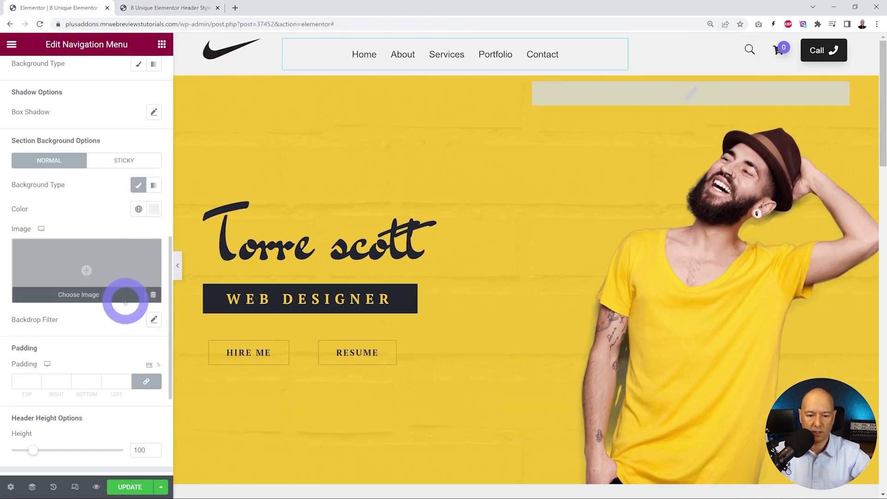
scroll(122, 301, up, 2)
scroll(125, 302, up, 3)
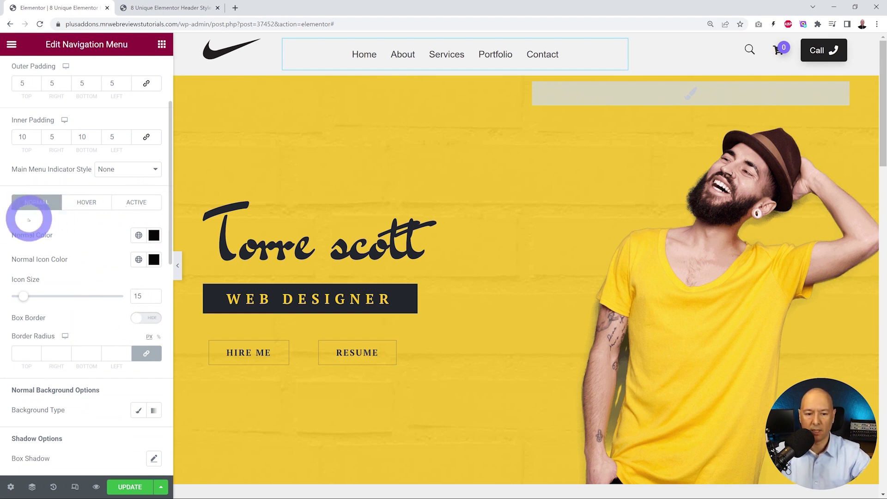
Make the sticky menu's normal text and icon colours white and save the page
click(156, 237)
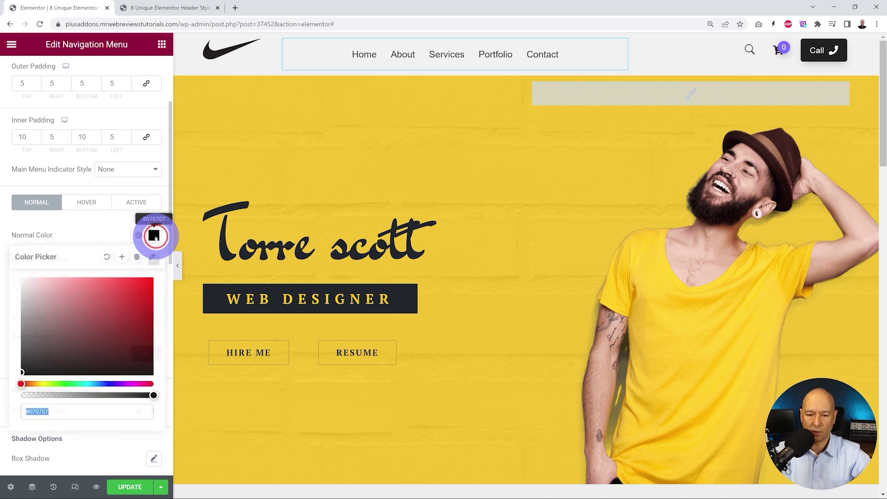
click(79, 231)
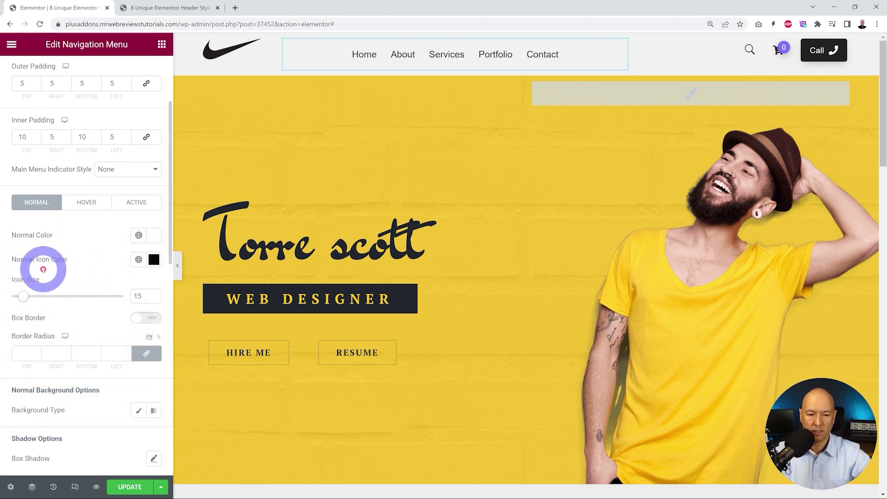
click(154, 259)
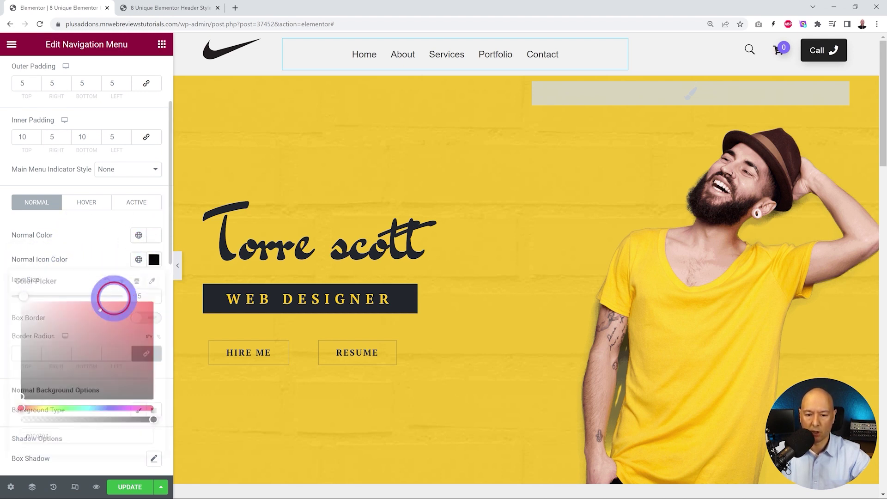
click(21, 303)
click(74, 256)
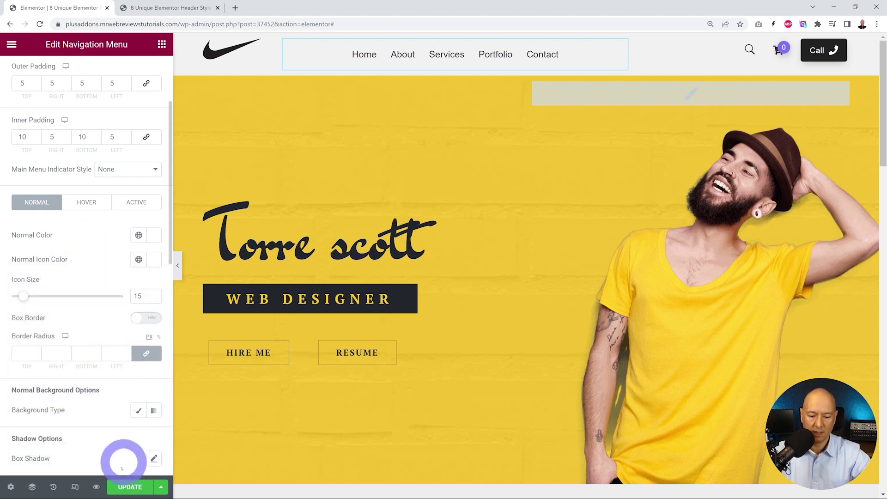
click(125, 485)
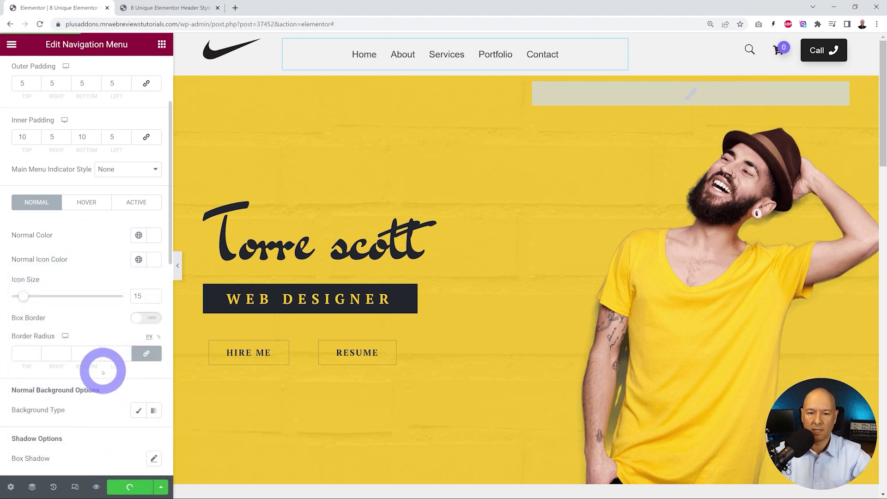
click(154, 9)
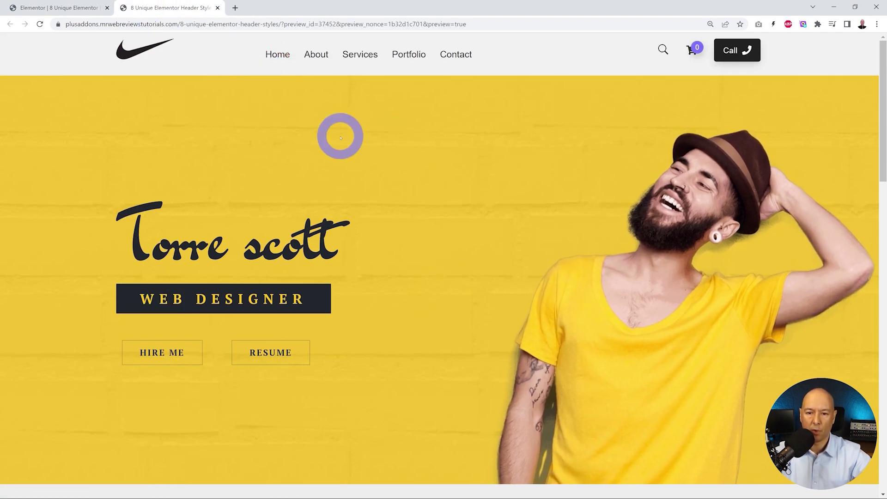
scroll(759, 254, down, 2)
scroll(758, 254, down, 2)
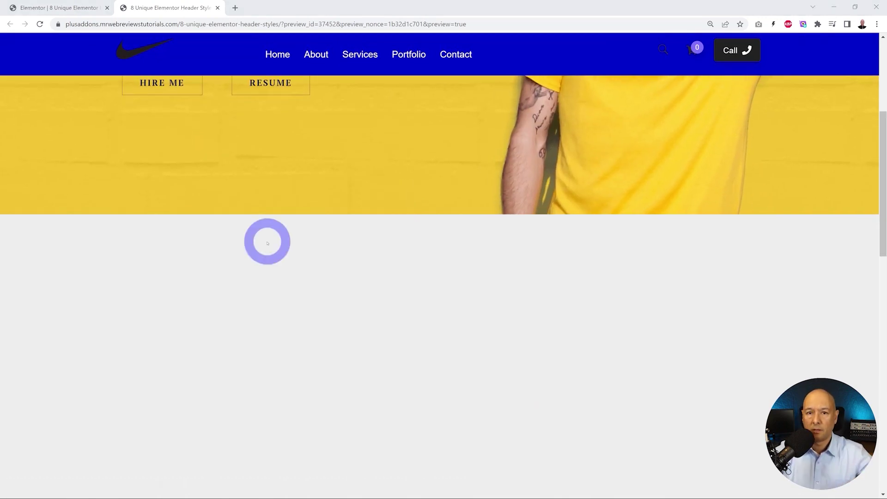
scroll(267, 242, up, 2)
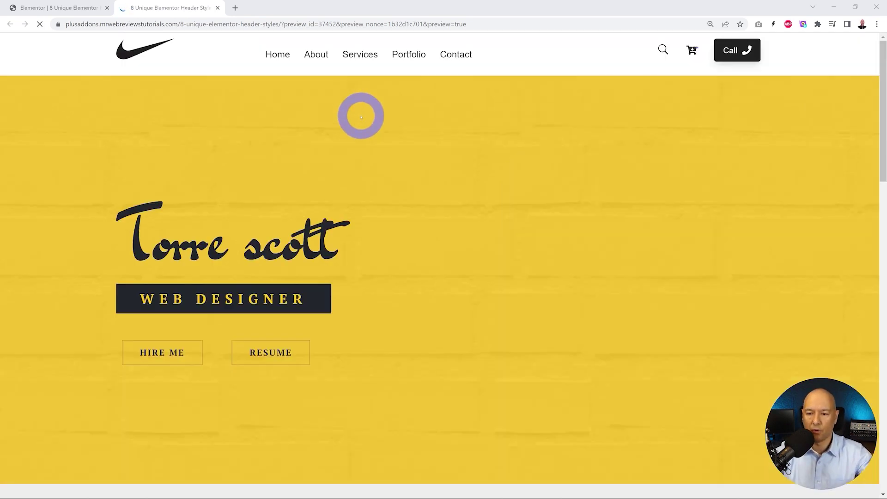
click(76, 13)
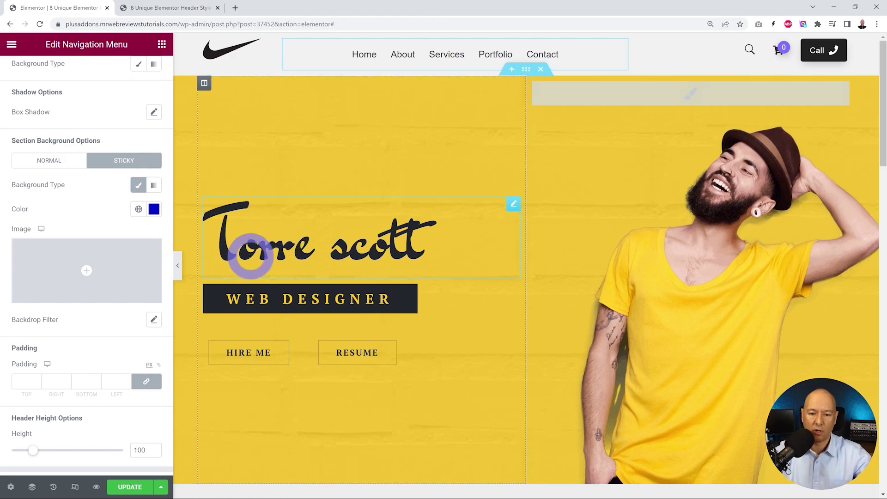